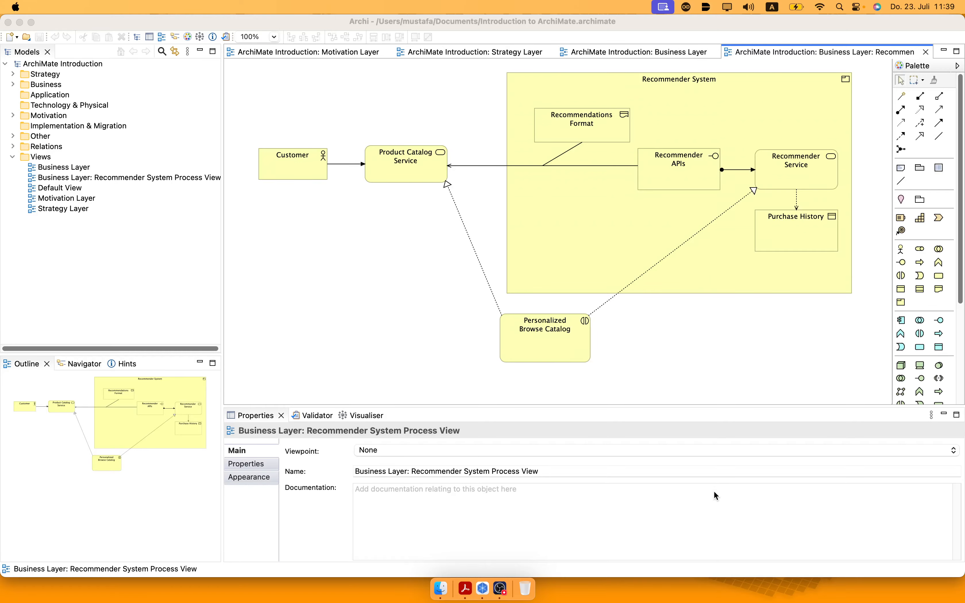
Create an ArchiMate view in the Views folder named "Case Study: Return Process - Is-Architecture".
{"action": "left_click", "coordinate": [483, 589]}
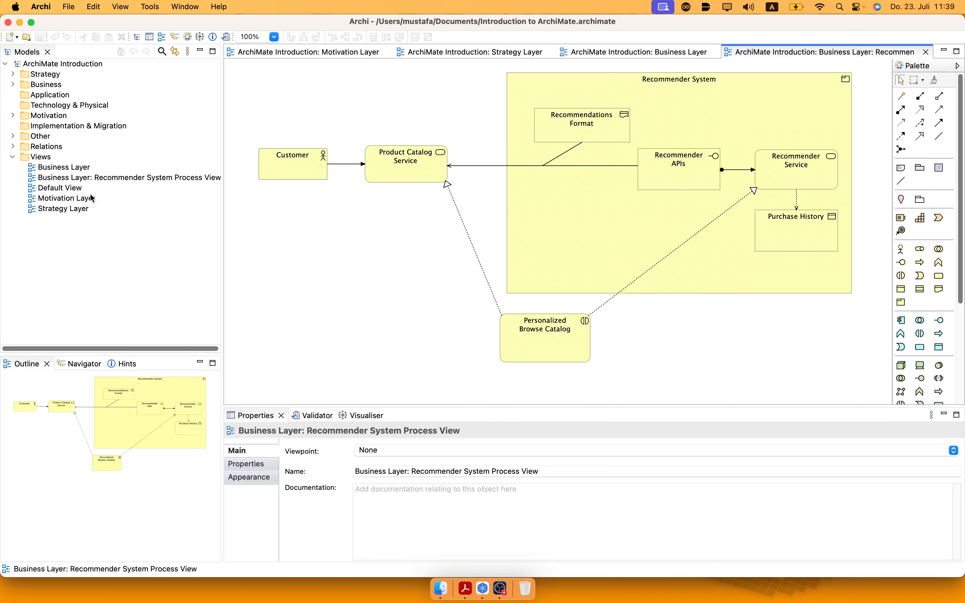
{"action": "right_click", "coordinate": [62, 159]}
{"action": "mouse_move", "coordinate": [100, 165]}
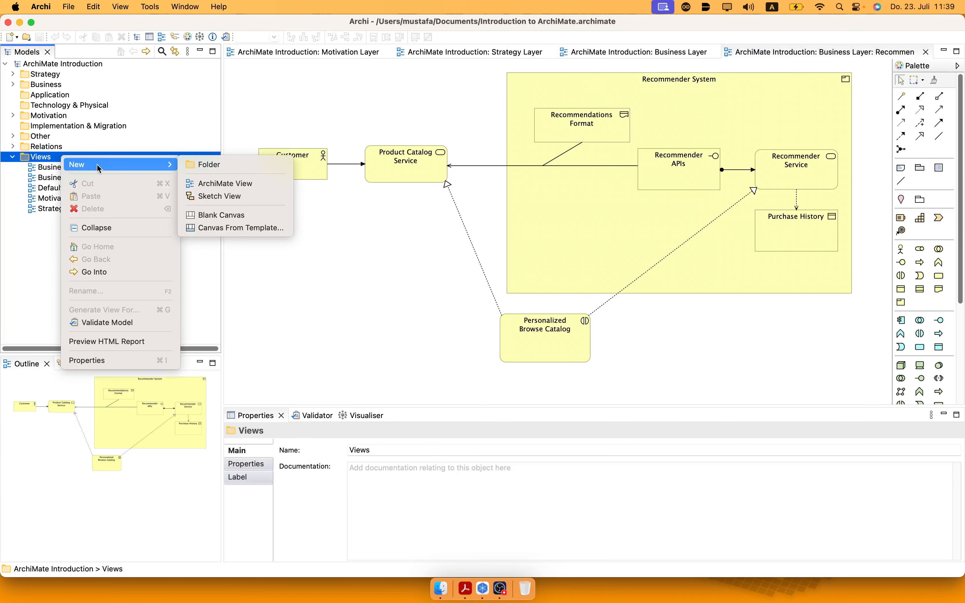
{"action": "left_click", "coordinate": [202, 184]}
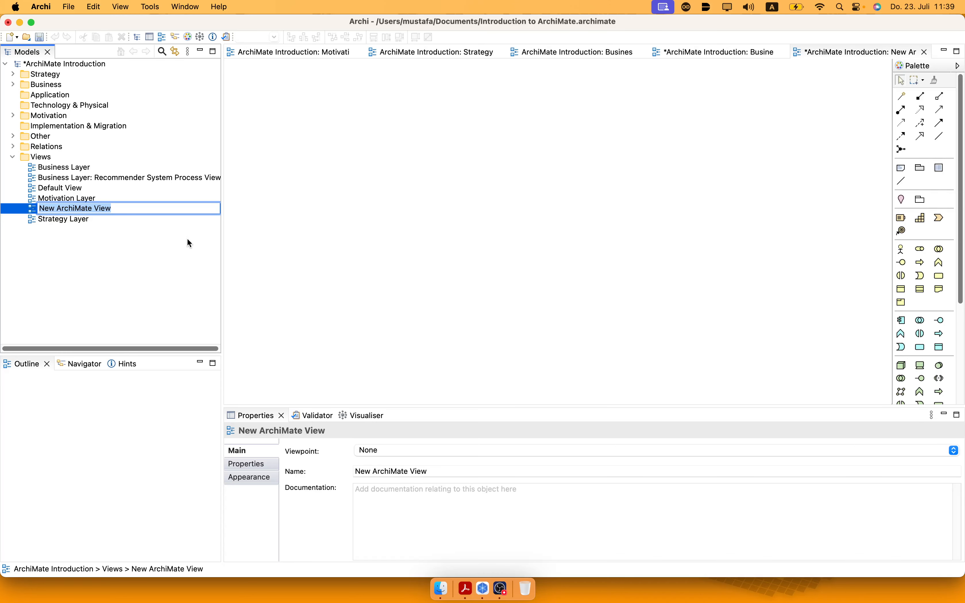
{"action": "type", "text": "Case "}
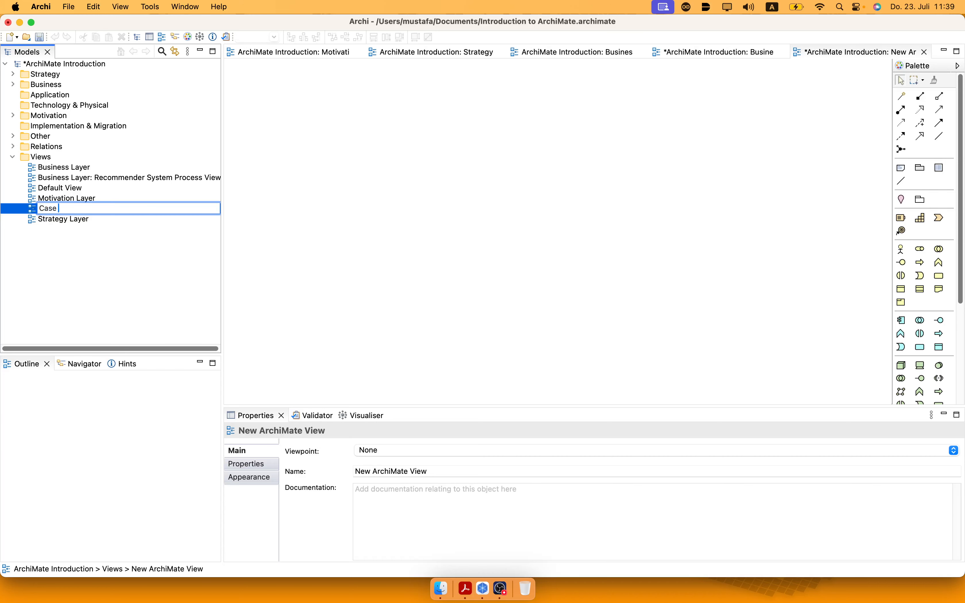
{"action": "type", "text": "Study: Return Process -"}
{"action": "type", "text": "Is-Architecture"}
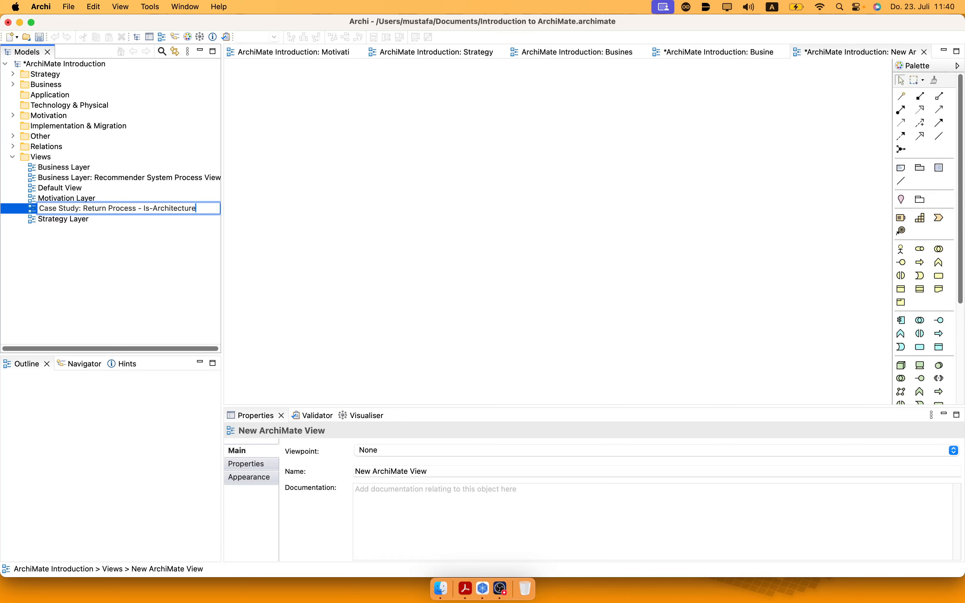
{"action": "key", "text": "Return"}
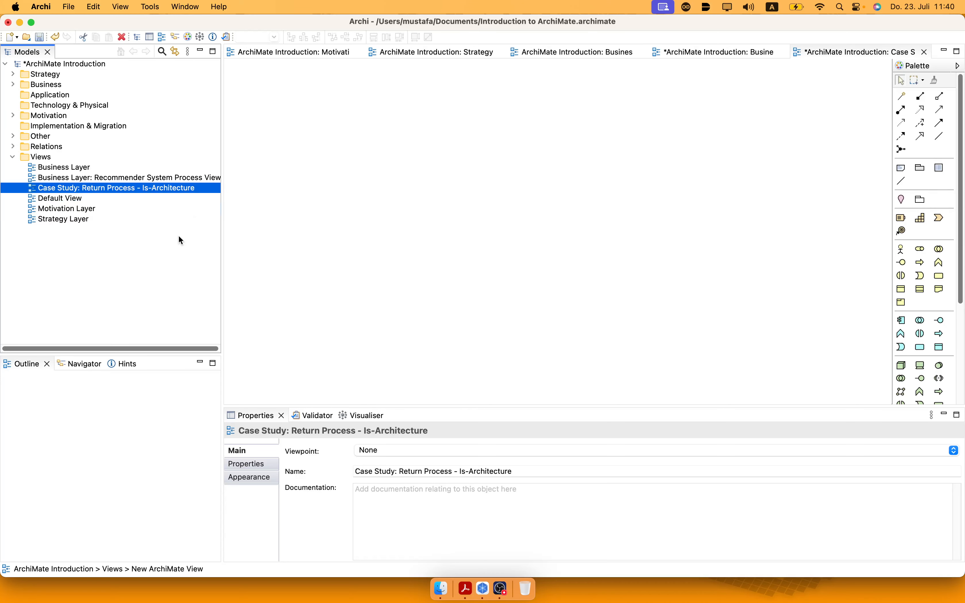
Create another ArchiMate view in the Views folder named "Case Study: Return Process - Target-Architecture".
{"action": "right_click", "coordinate": [76, 158]}
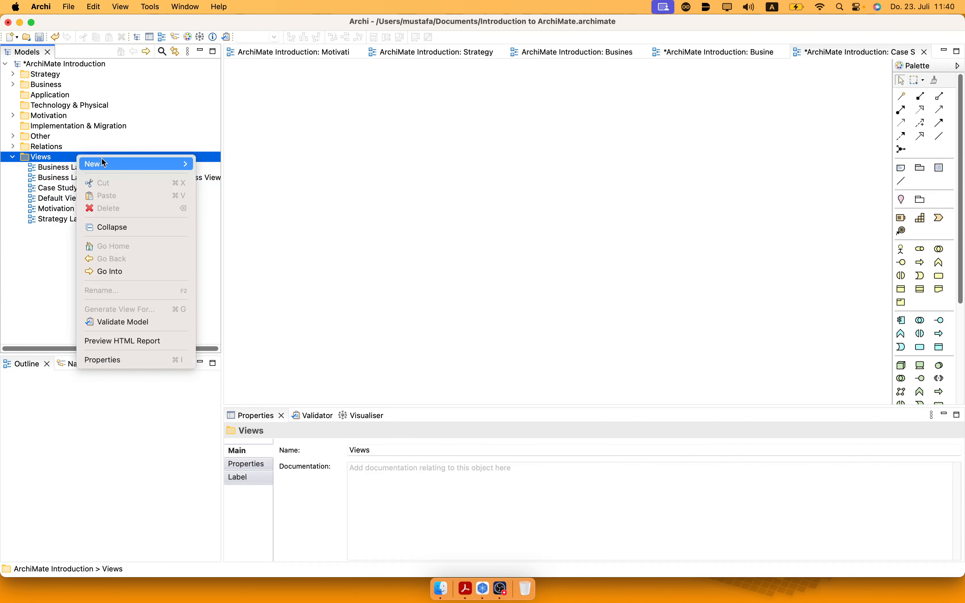
{"action": "mouse_move", "coordinate": [159, 164]}
{"action": "left_click", "coordinate": [255, 184]}
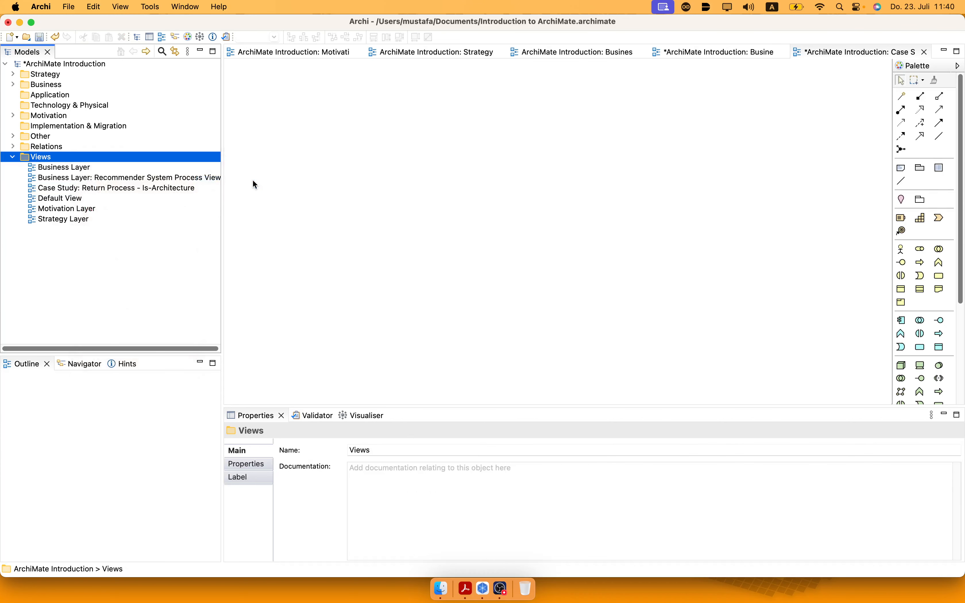
{"action": "type", "text": "Cas"}
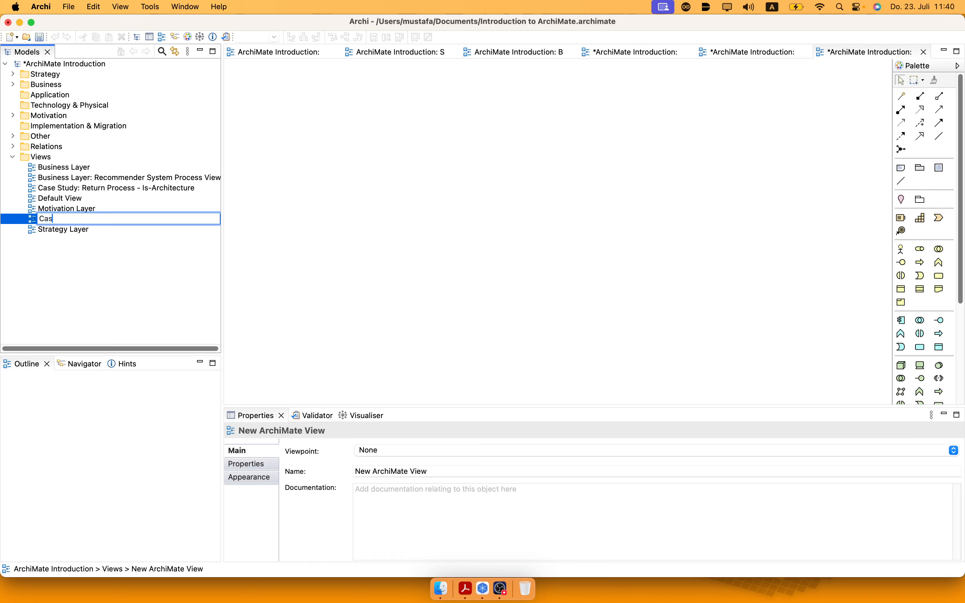
{"action": "type", "text": "e Study: Return Process - Tobe-Architecture"}
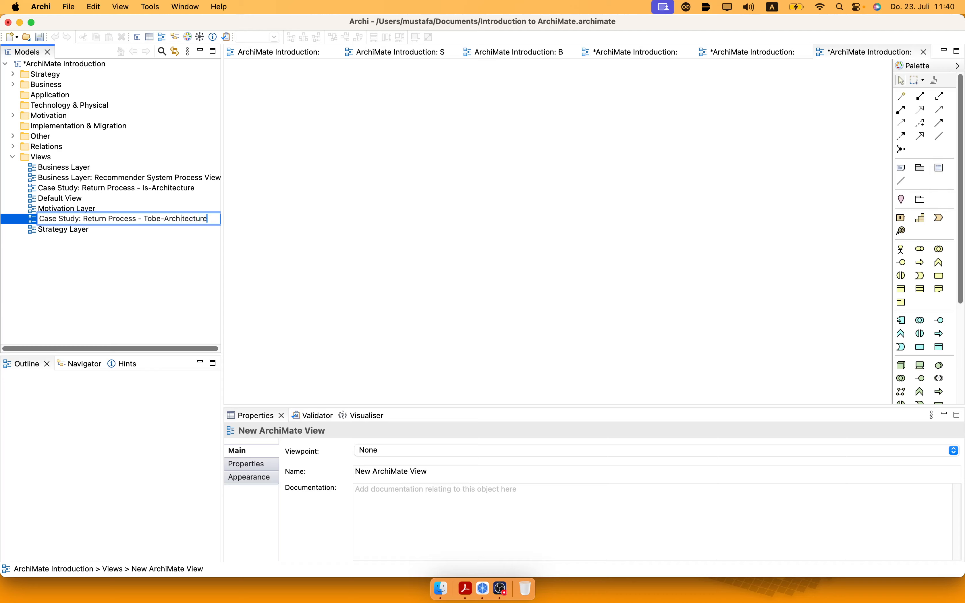
{"action": "double_click", "coordinate": [150, 219]}
{"action": "type", "text": "Target"}
{"action": "key", "text": "Return"}
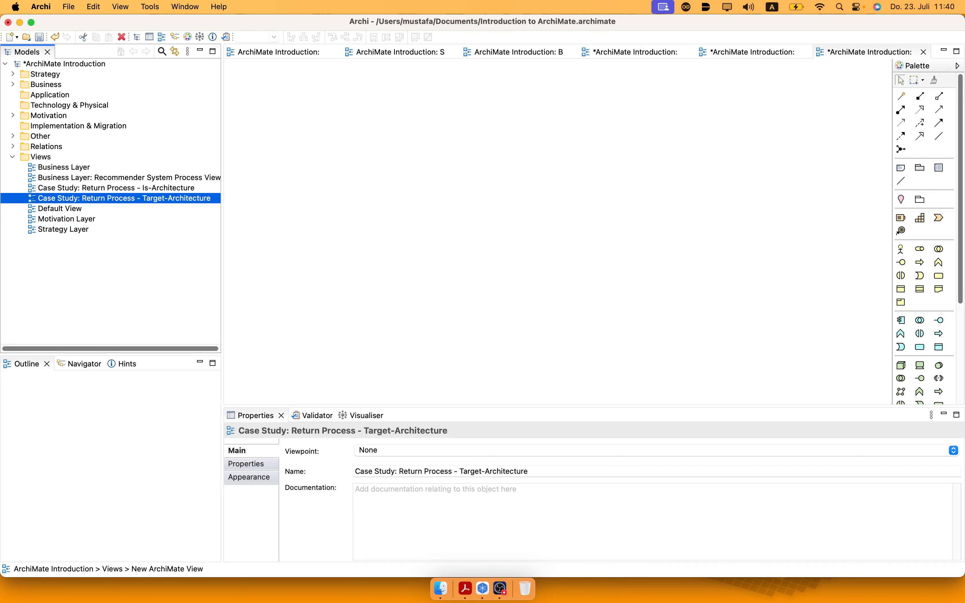
Open the Return Process Is-Architecture view and add a business actor named "Customer" near its upper-left area.
{"action": "left_click", "coordinate": [177, 189]}
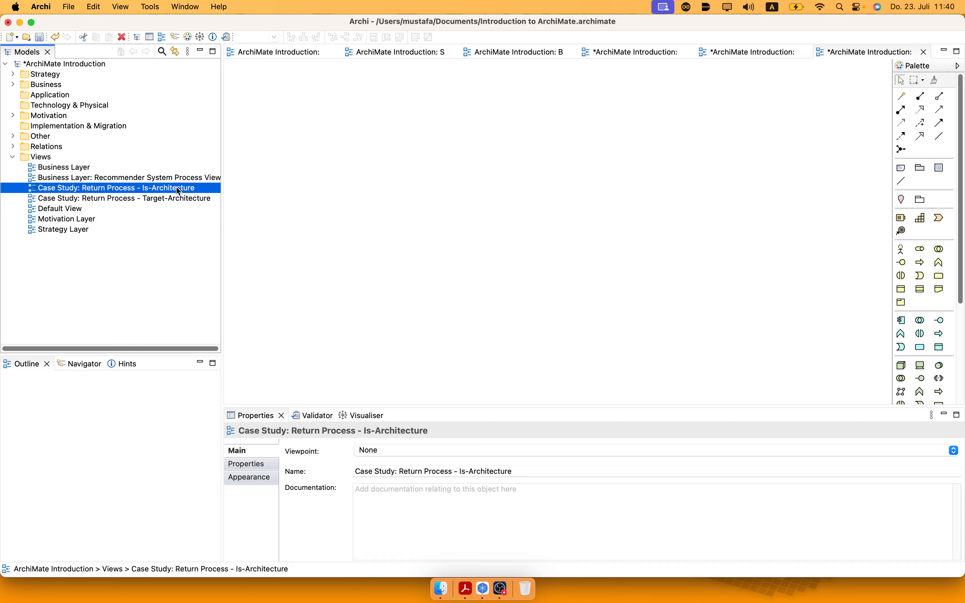
{"action": "left_click", "coordinate": [177, 188]}
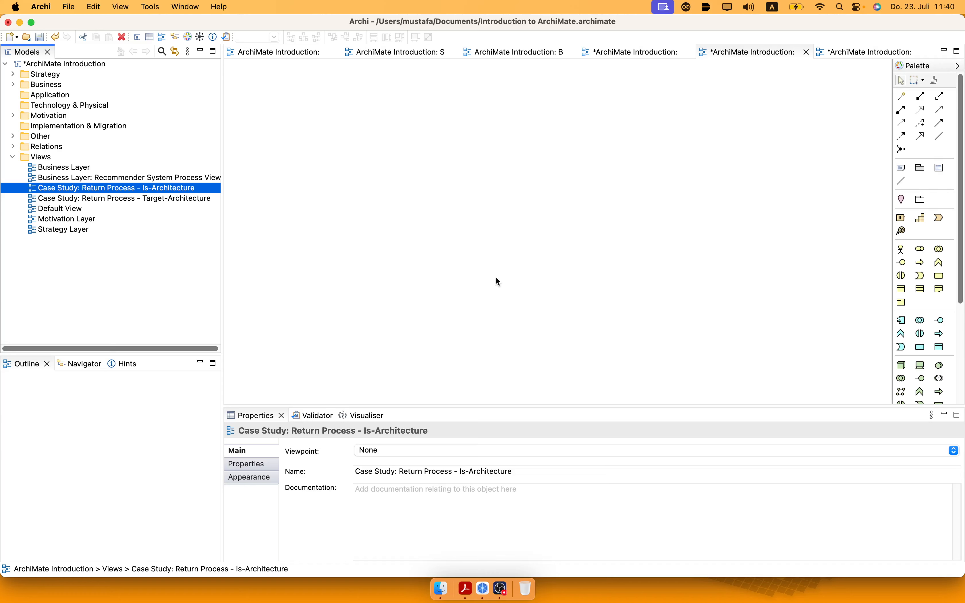
{"action": "left_click", "coordinate": [902, 250]}
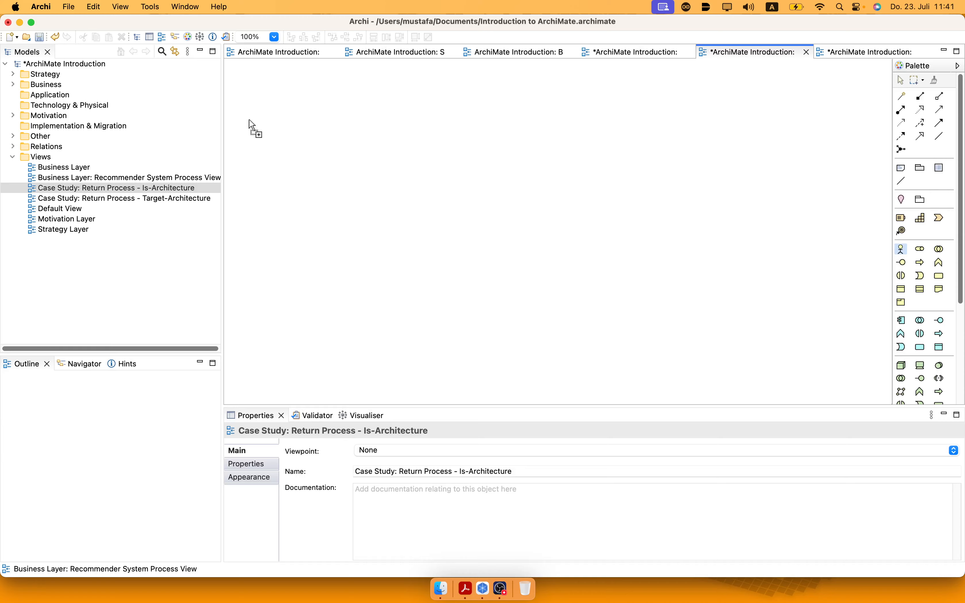
{"action": "left_click", "coordinate": [249, 119]}
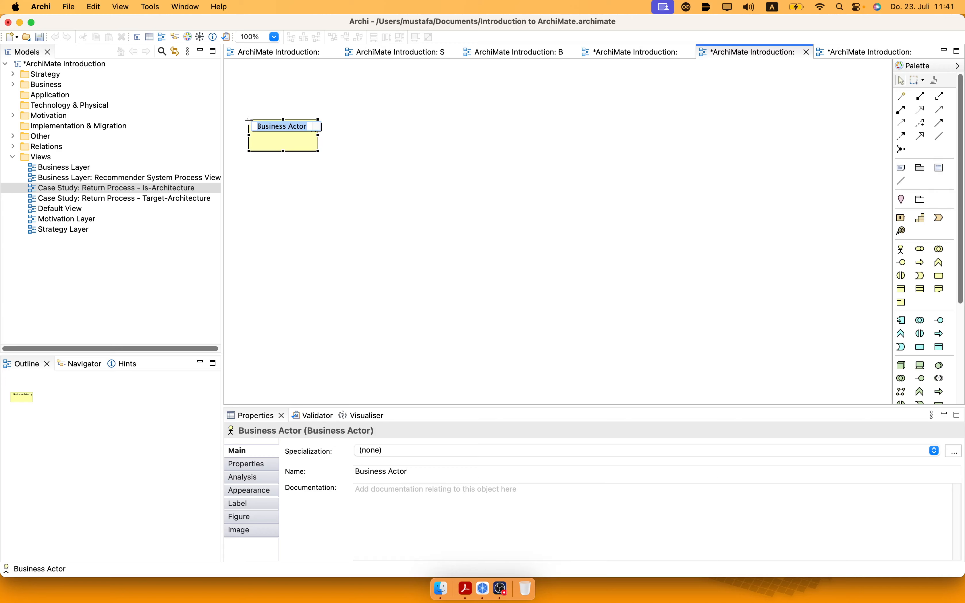
{"action": "type", "text": "Customer"}
{"action": "key", "text": "Return"}
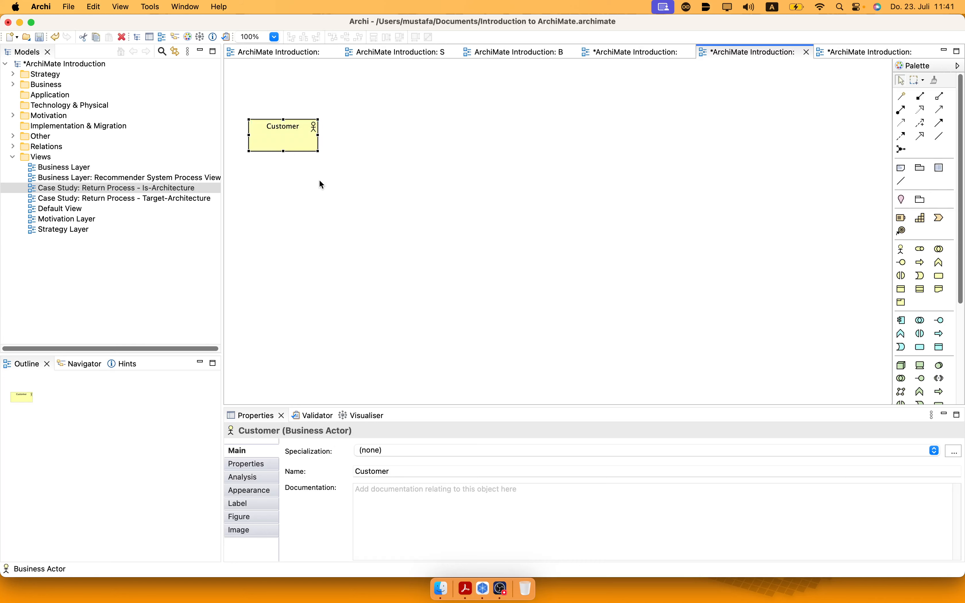
Add a business process named "Initiate a Return Process" to the right of the Customer actor and align it with the actor.
{"action": "left_click", "coordinate": [920, 263]}
{"action": "left_click", "coordinate": [381, 122]}
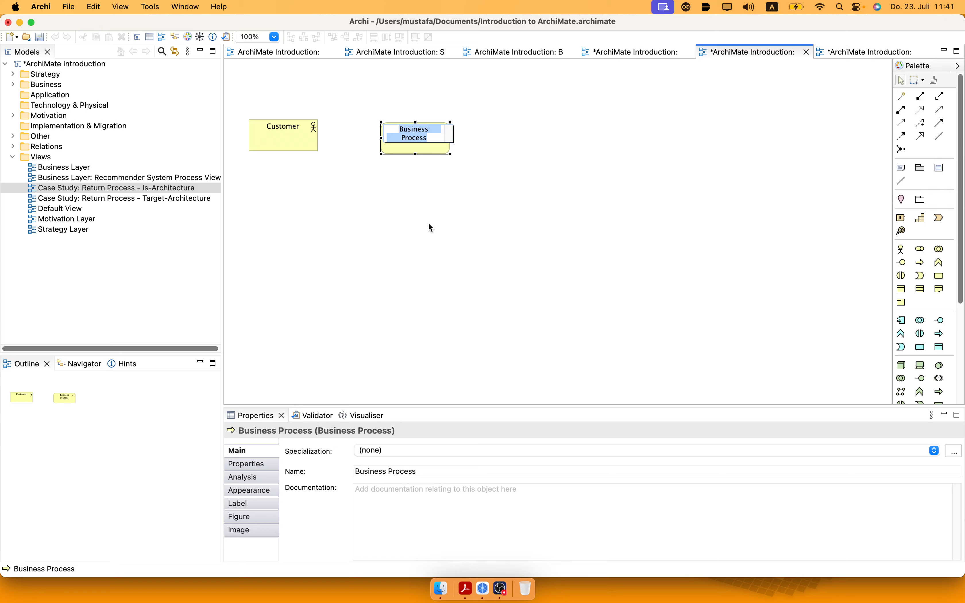
{"action": "type", "text": "Initia"}
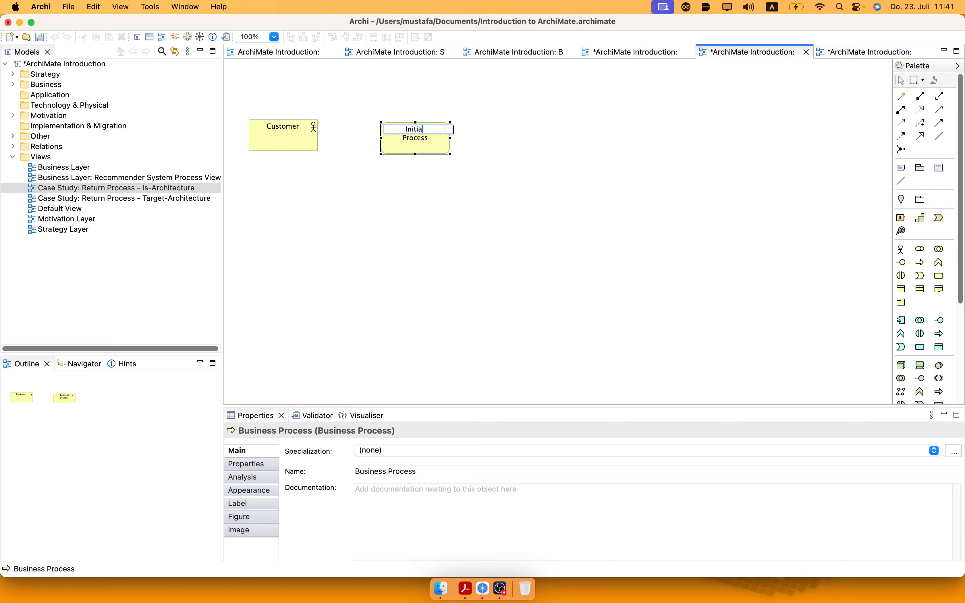
{"action": "type", "text": "te a"}
{"action": "type", "text": "Return Pr"}
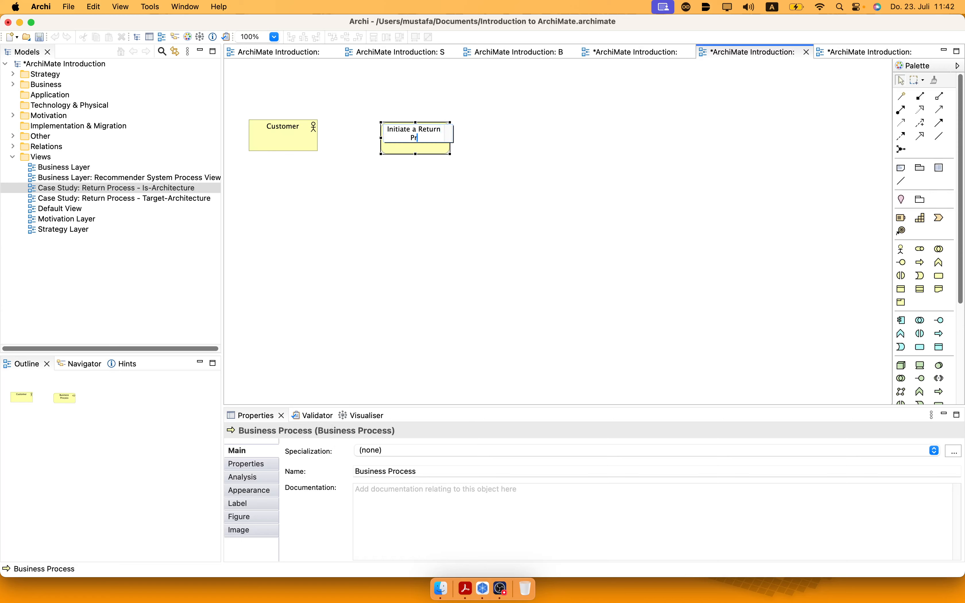
{"action": "type", "text": "ocess"}
{"action": "key", "text": "Return"}
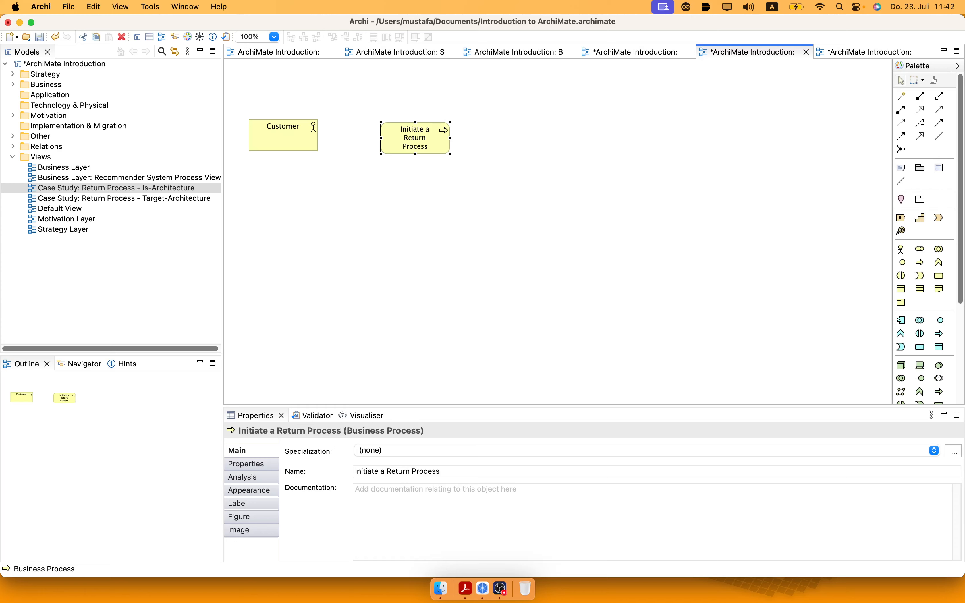
{"action": "left_click_drag", "start_coordinate": [412, 154], "coordinate": [408, 147]}
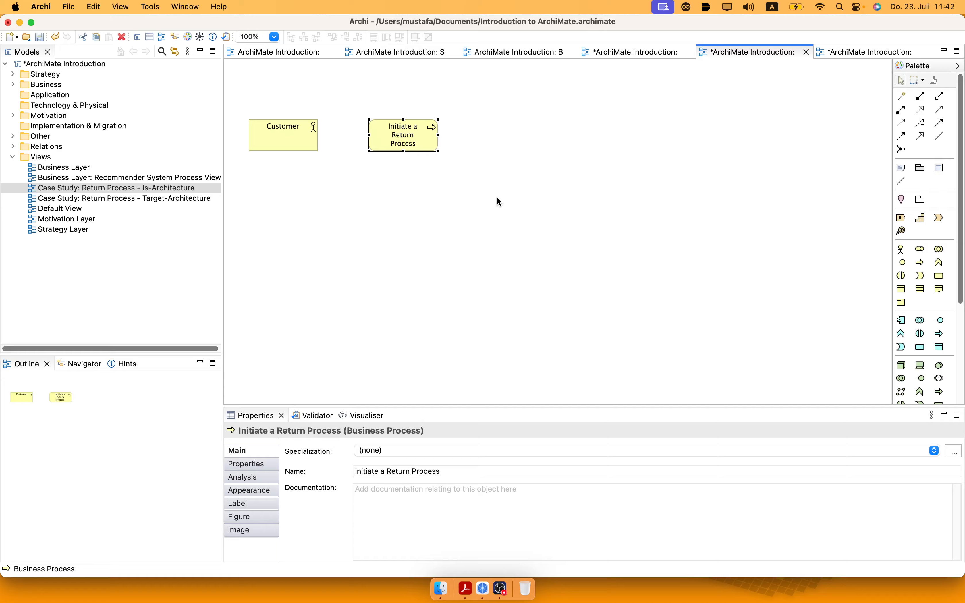
Connect Customer to Initiate a Return Process with a triggering relation and move the process closer to the actor.
{"action": "left_click", "coordinate": [940, 122]}
{"action": "left_click", "coordinate": [313, 139]}
{"action": "left_click", "coordinate": [394, 140]}
{"action": "left_click", "coordinate": [404, 238]}
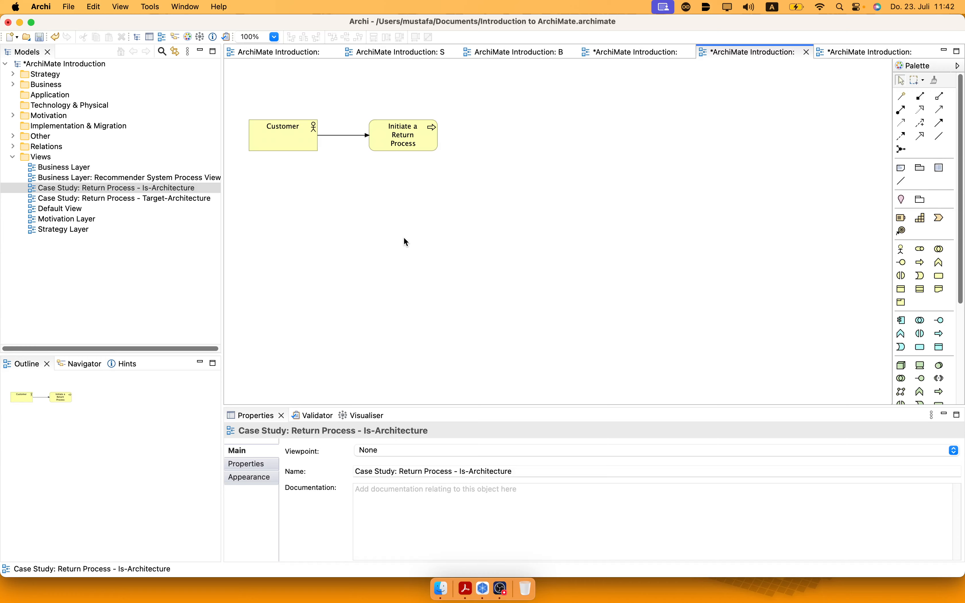
{"action": "left_click_drag", "start_coordinate": [398, 143], "coordinate": [375, 141]}
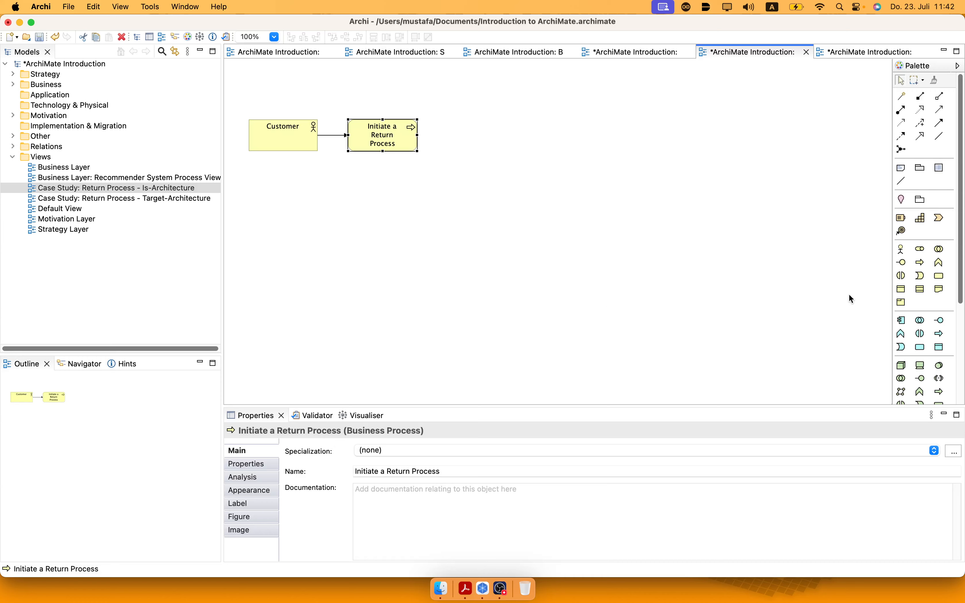
Add a business service named "Print Label" to the right of Initiate a Return Process, aligned with it.
{"action": "left_click", "coordinate": [939, 276]}
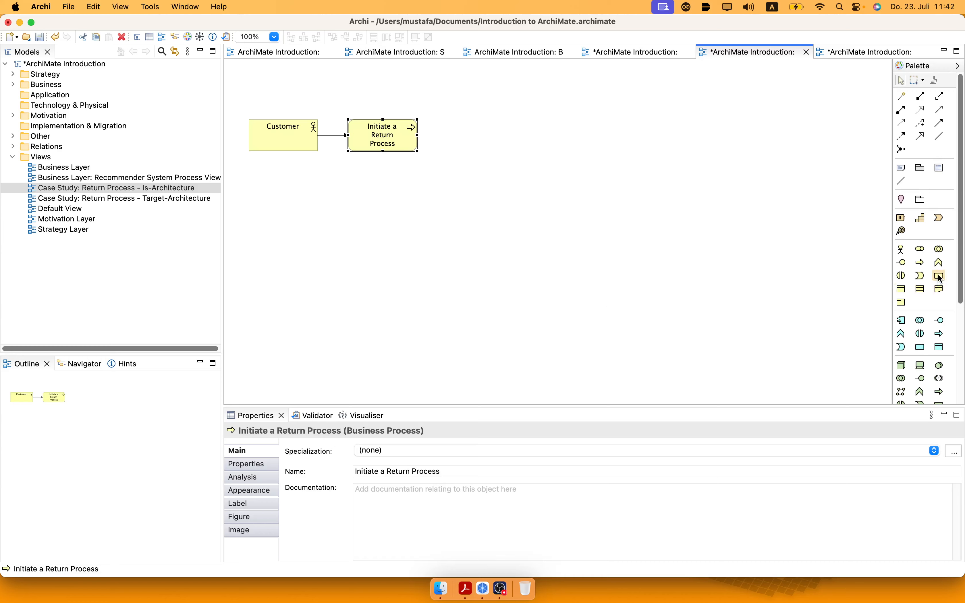
{"action": "left_click", "coordinate": [473, 118]}
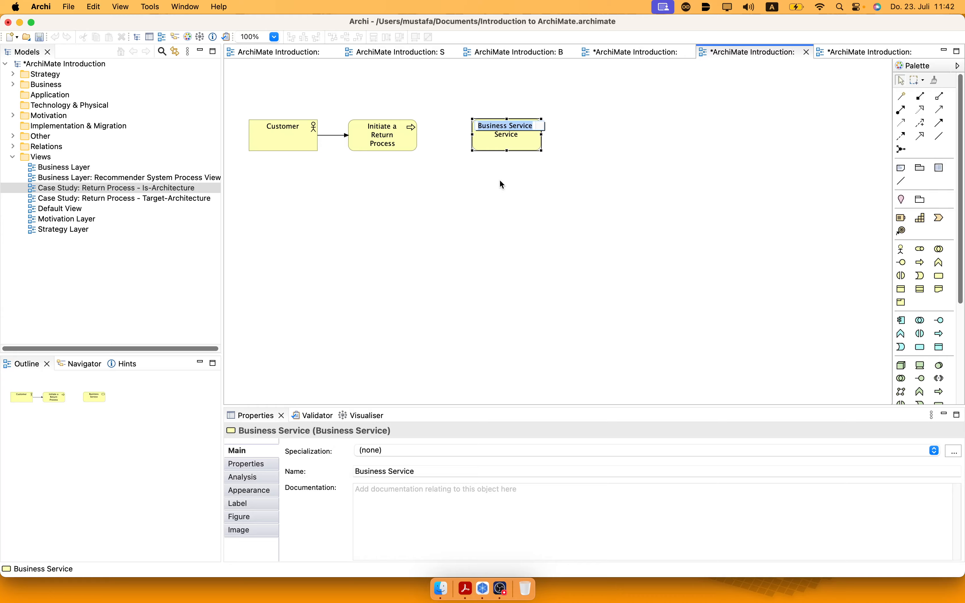
{"action": "type", "text": "Print Label"}
{"action": "key", "text": "Return"}
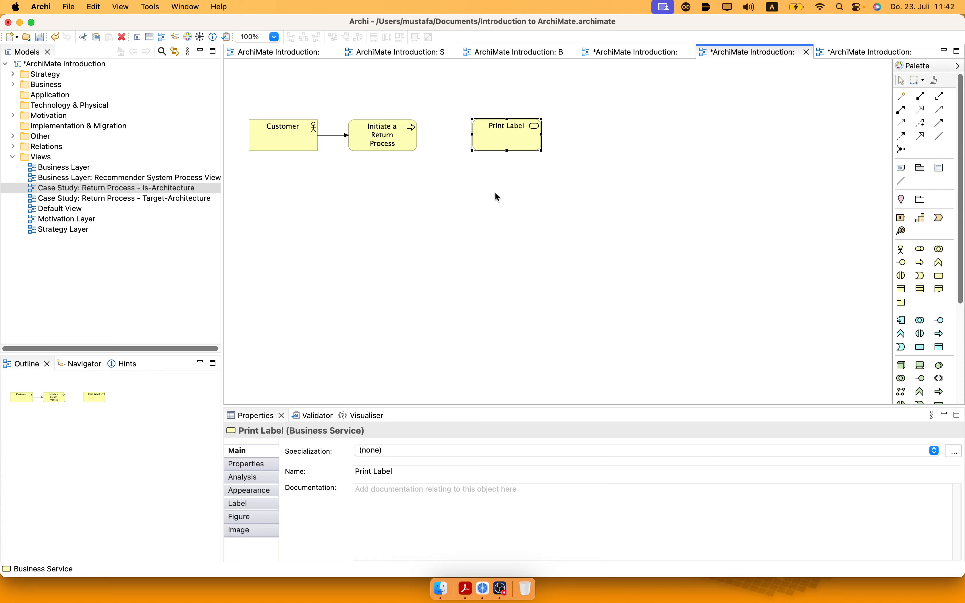
{"action": "left_click_drag", "start_coordinate": [500, 139], "coordinate": [486, 138]}
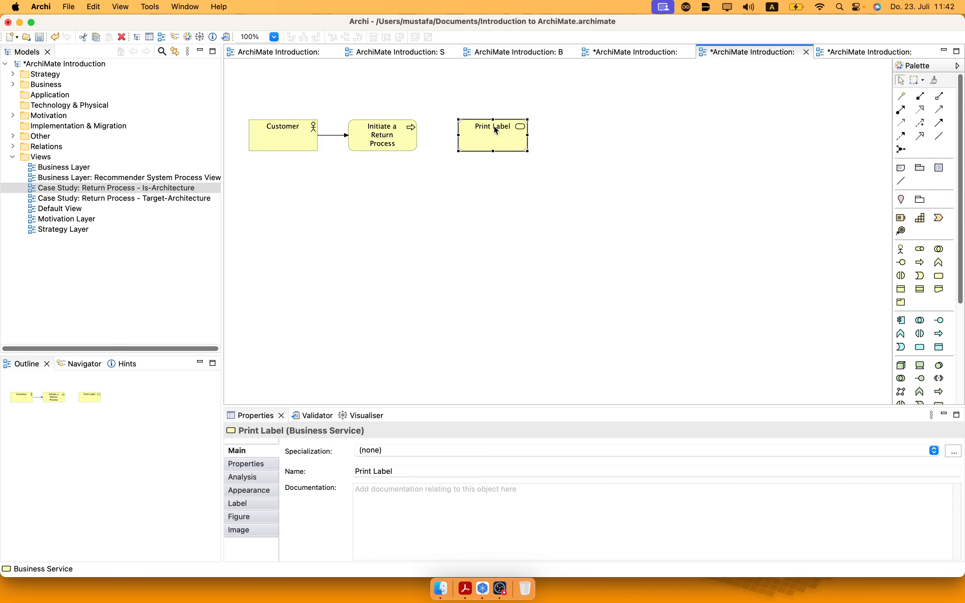
Rename the Print Label service to "Print Return Label" and move it closer to Initiate a Return Process.
{"action": "left_click", "coordinate": [498, 140]}
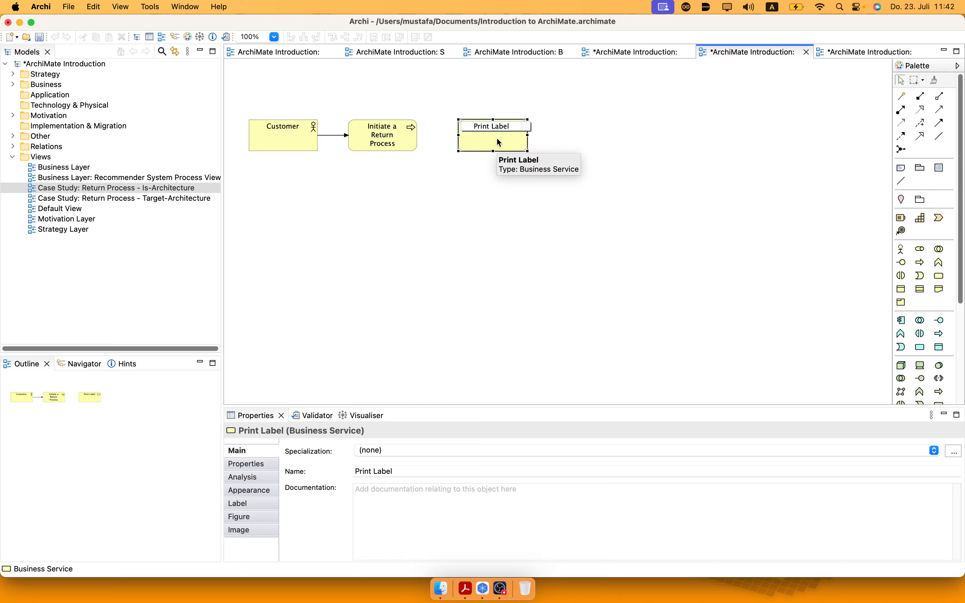
{"action": "type", "text": "Return"}
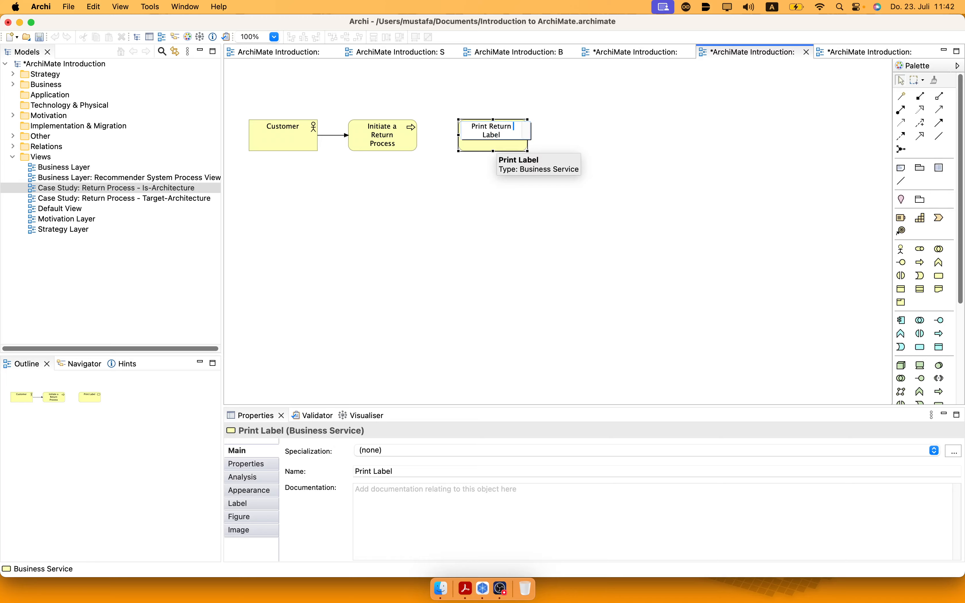
{"action": "left_click", "coordinate": [487, 175]}
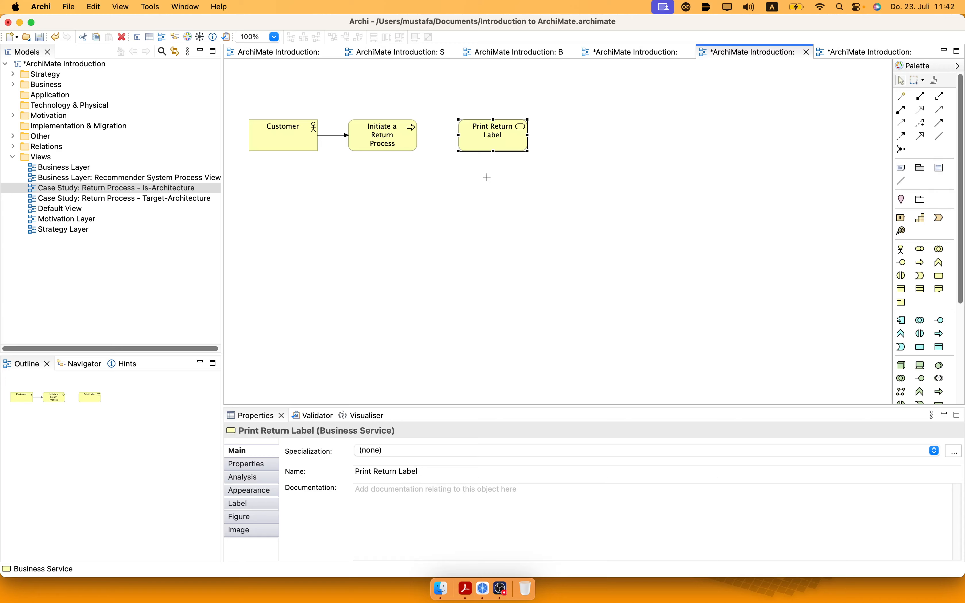
{"action": "left_click", "coordinate": [483, 145]}
{"action": "left_click_drag", "start_coordinate": [482, 144], "coordinate": [480, 142]}
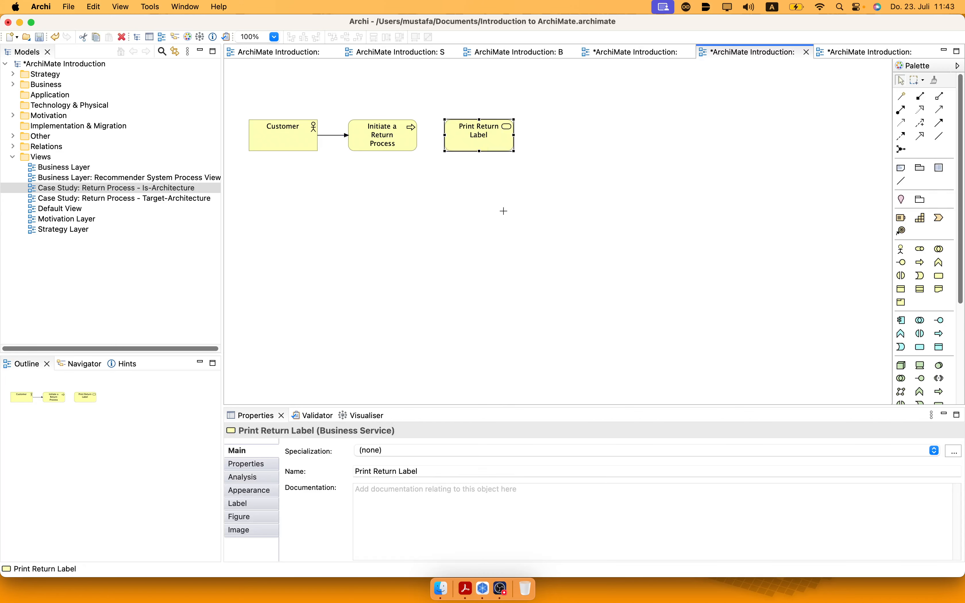
Delete the Print Return Label business service from the view.
{"action": "left_click", "coordinate": [666, 229]}
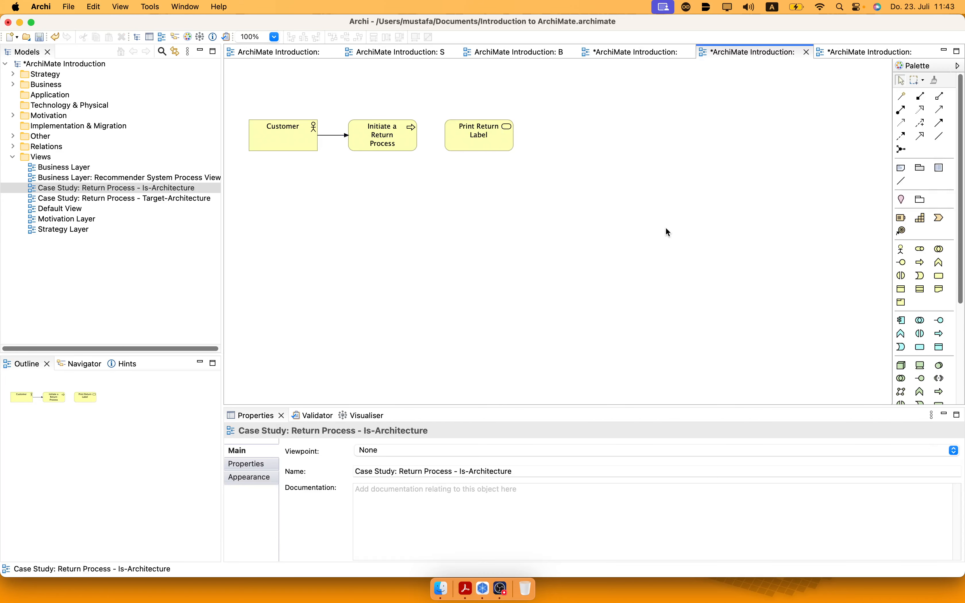
{"action": "left_click", "coordinate": [502, 146]}
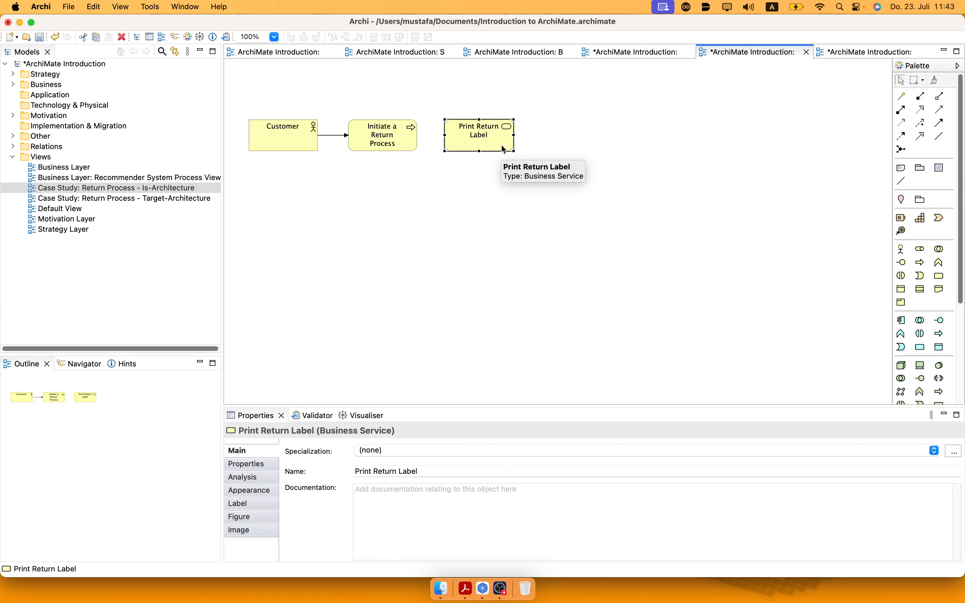
{"action": "key", "text": "Delete"}
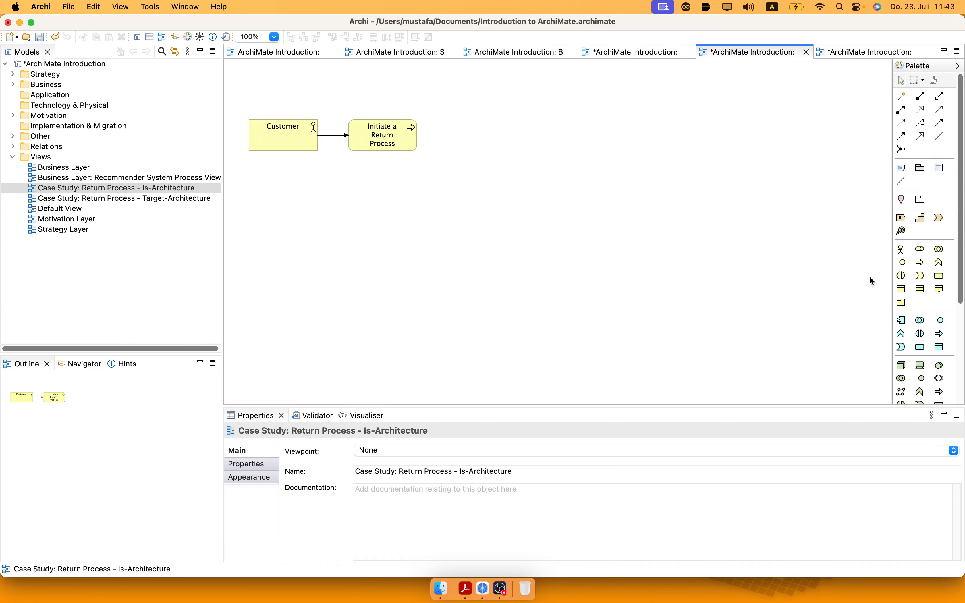
Add a business process named "Print Return Label" to the right of Initiate a Return Process.
{"action": "left_click", "coordinate": [920, 262]}
{"action": "left_click", "coordinate": [449, 125]}
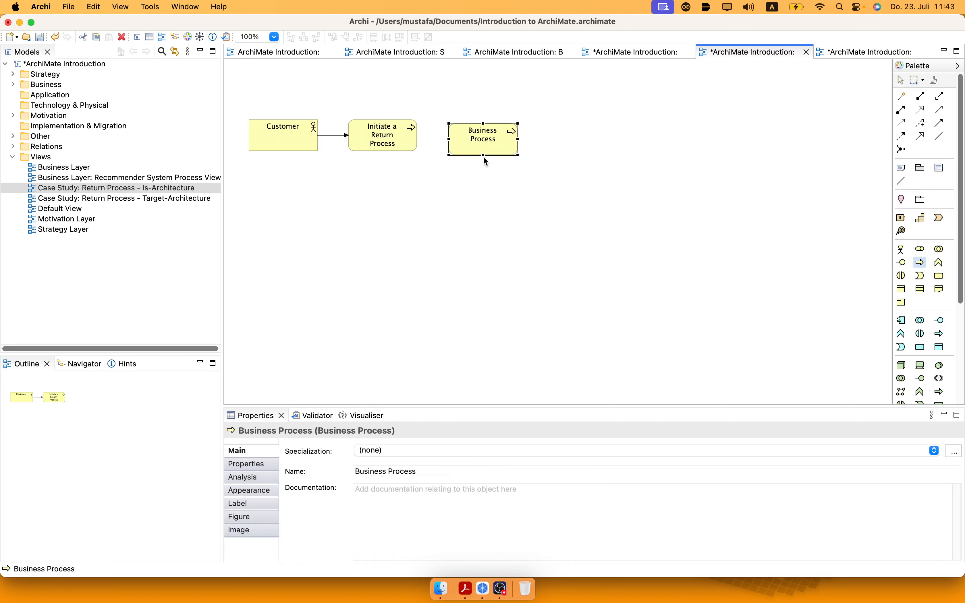
{"action": "type", "text": "Pri"}
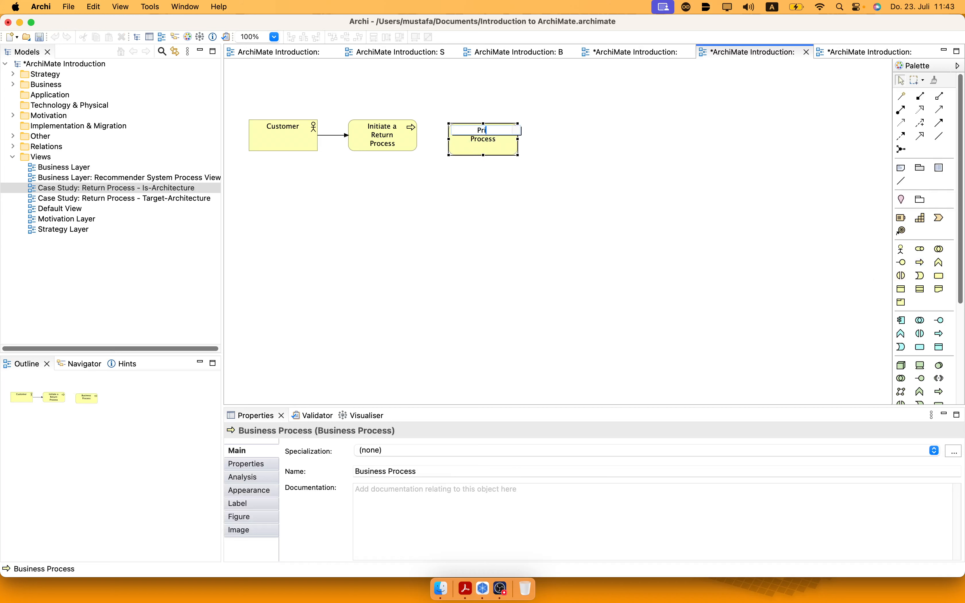
{"action": "type", "text": "nt a Return Label"}
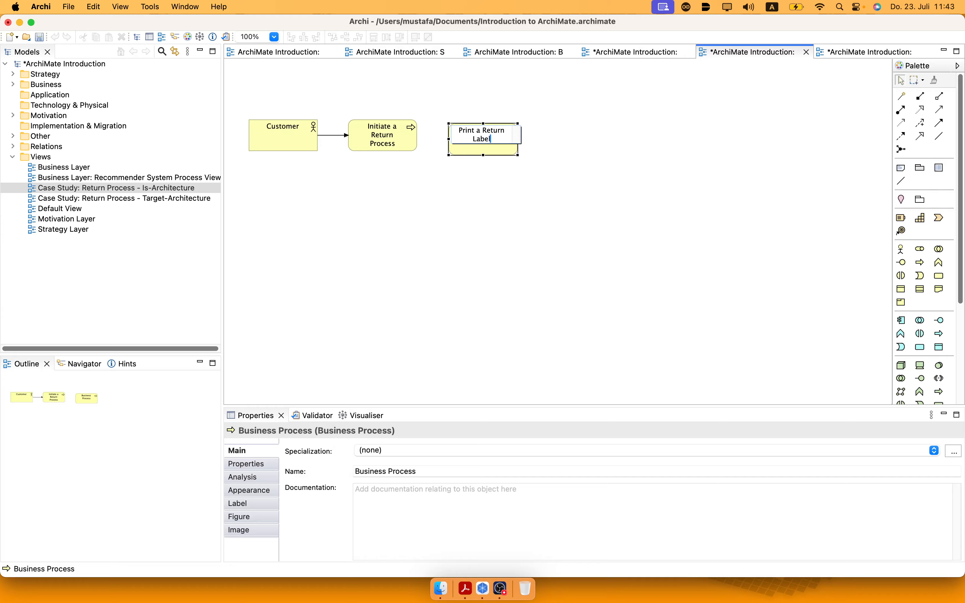
{"action": "left_click", "coordinate": [483, 130]}
{"action": "key", "text": "BackSpace"}
{"action": "key", "text": "BackSpace"}
{"action": "key", "text": "BackSpace"}
{"action": "left_click", "coordinate": [433, 184]}
Rename the Initiate a Return Process element to "Initiate Return Process".
{"action": "double_click", "coordinate": [393, 139]}
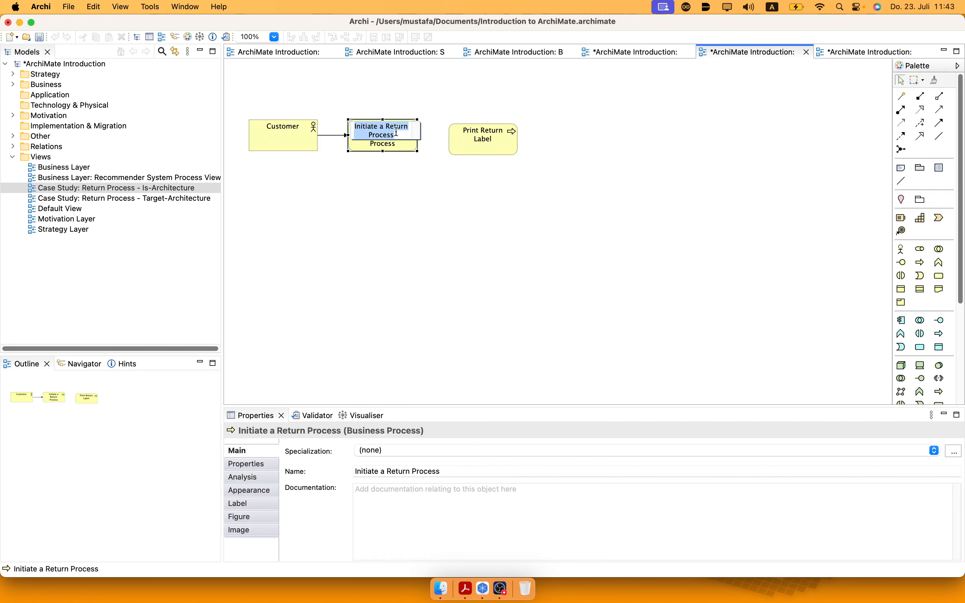
{"action": "left_click", "coordinate": [382, 126]}
{"action": "key", "text": "BackSpace"}
{"action": "key", "text": "BackSpace"}
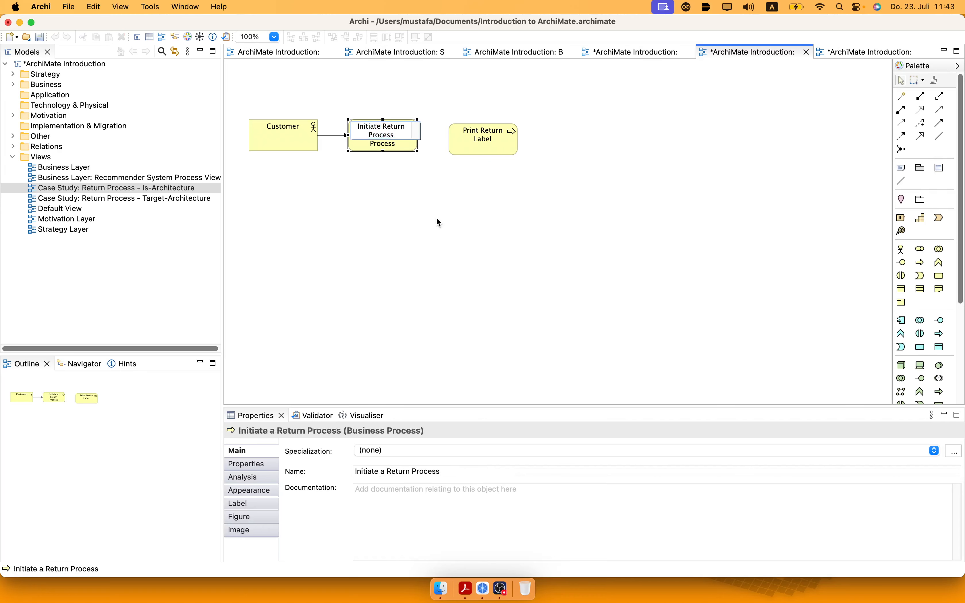
{"action": "left_click", "coordinate": [436, 218]}
Align Print Return Label with Initiate Return Process and connect Initiate Return Process to it with a triggering relation.
{"action": "left_click_drag", "start_coordinate": [480, 151], "coordinate": [470, 139]}
{"action": "left_click", "coordinate": [535, 211]}
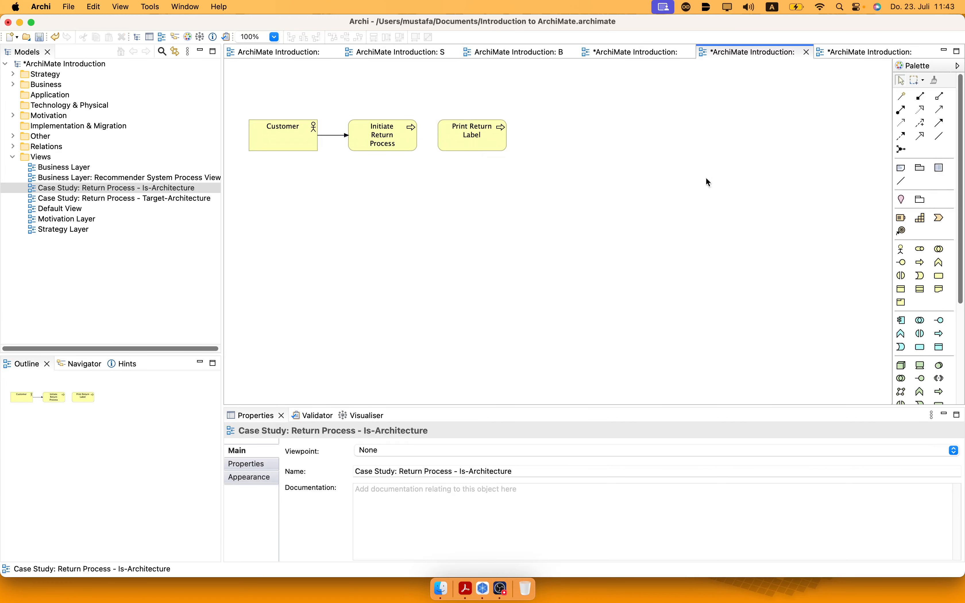
{"action": "left_click", "coordinate": [939, 124]}
{"action": "left_click", "coordinate": [413, 131]}
{"action": "left_click", "coordinate": [471, 137]}
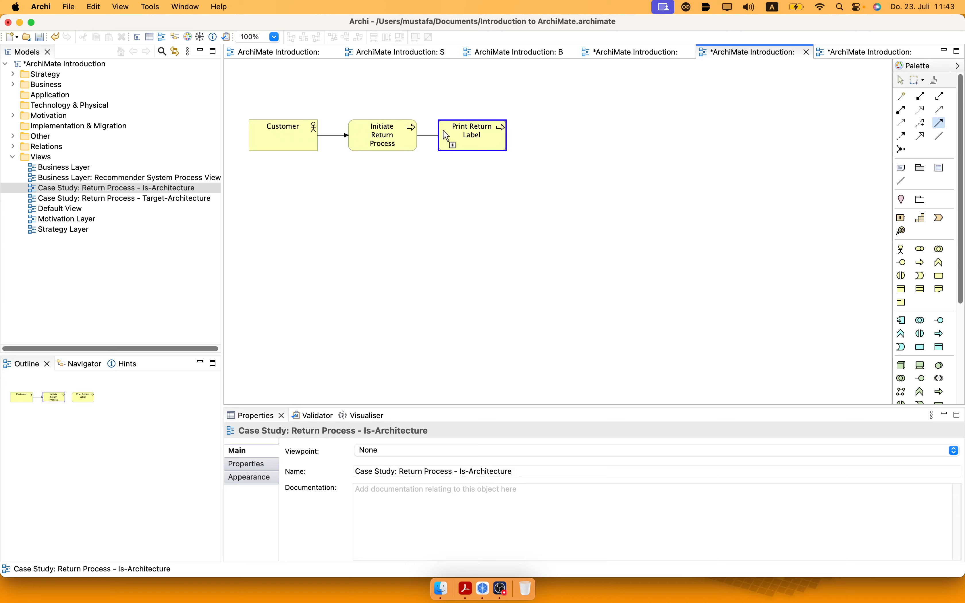
{"action": "left_click", "coordinate": [597, 202]}
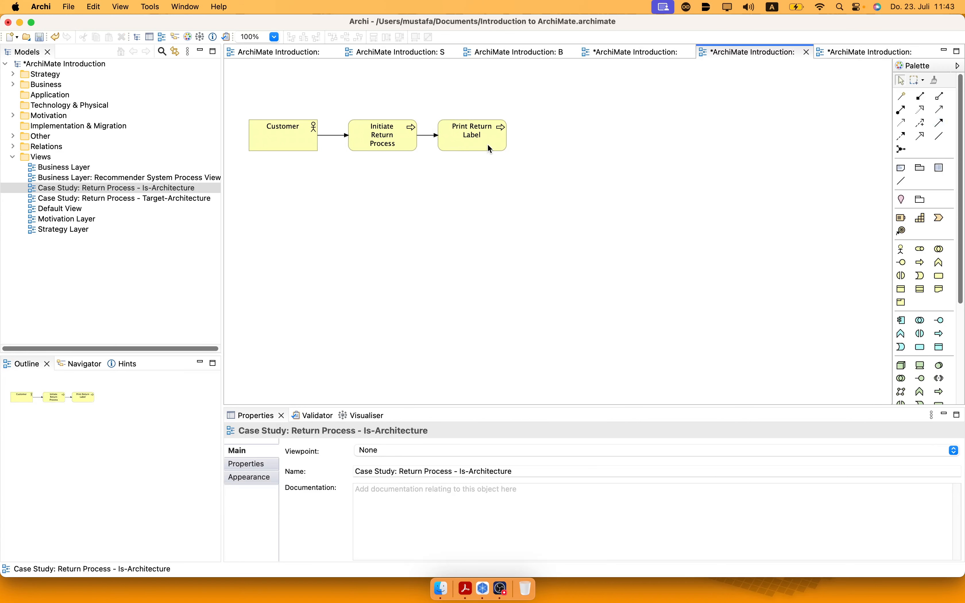